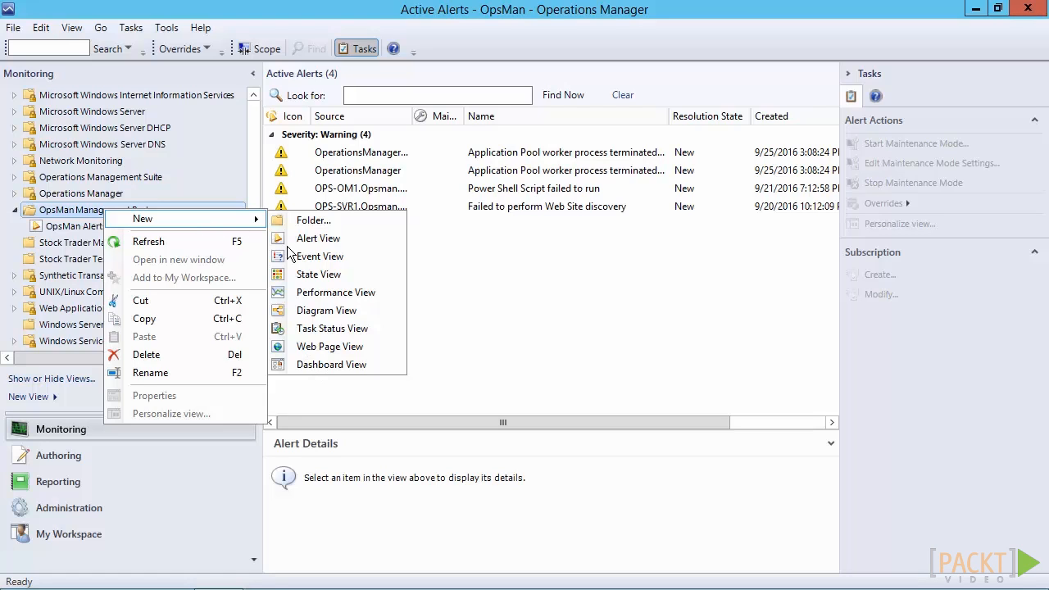
Start a dashboard view in the OpsMan Management Pack folder using the Column Layout template, named OpsMan Warning Dashboard View
click(326, 365)
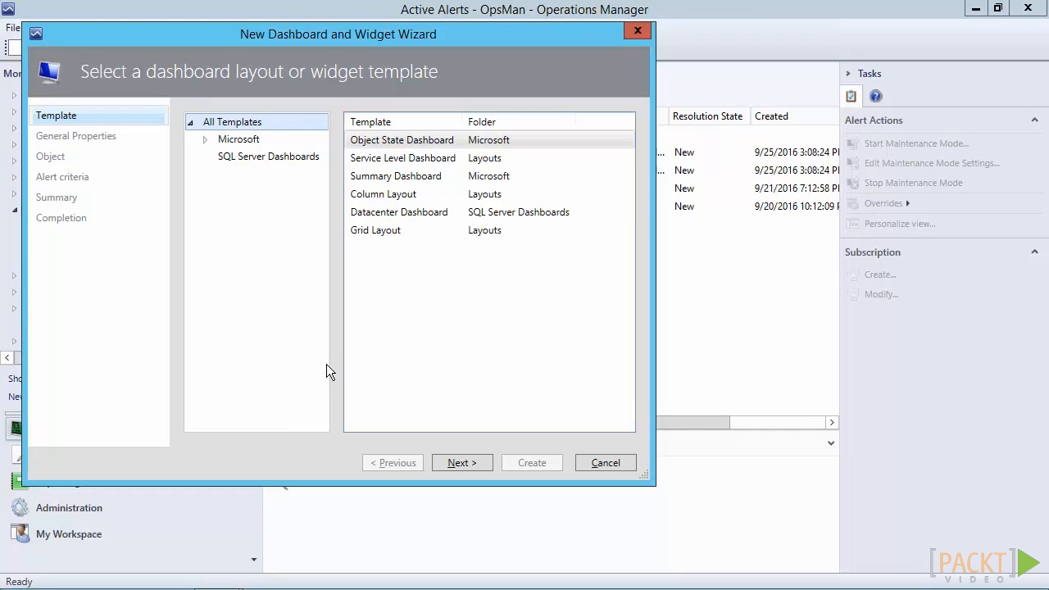
key(Tab)
key(Down)
key(Down)
key(Down)
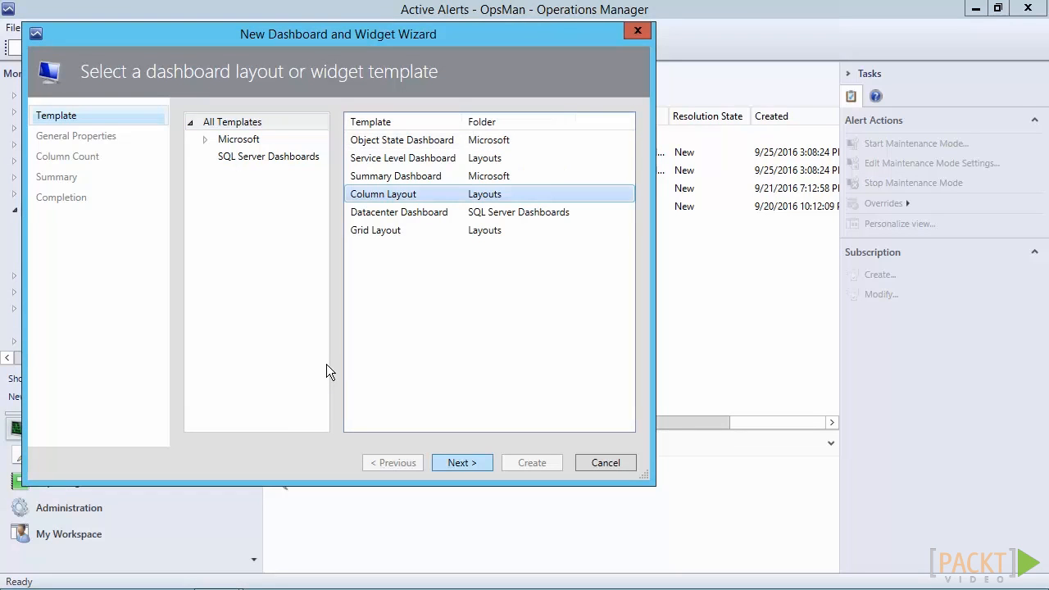
key(Return)
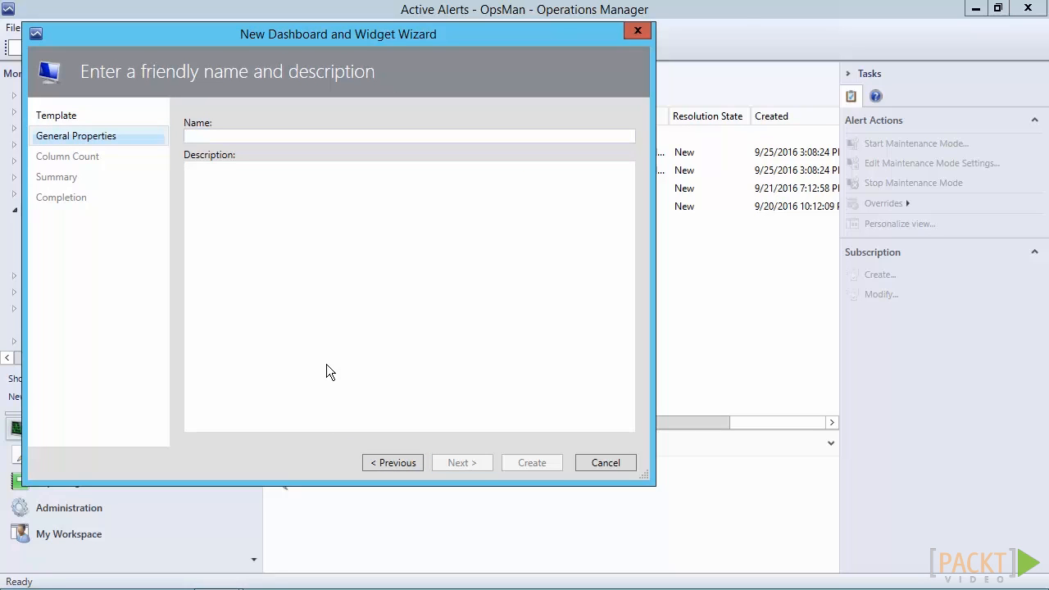
text(OpsMan Warning Dashboard View)
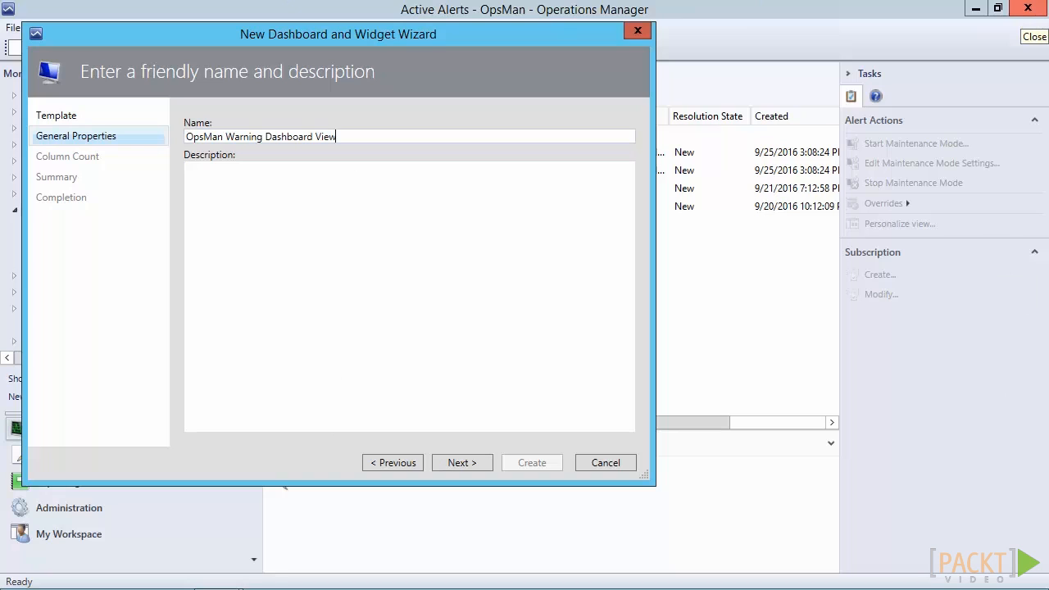
click(449, 464)
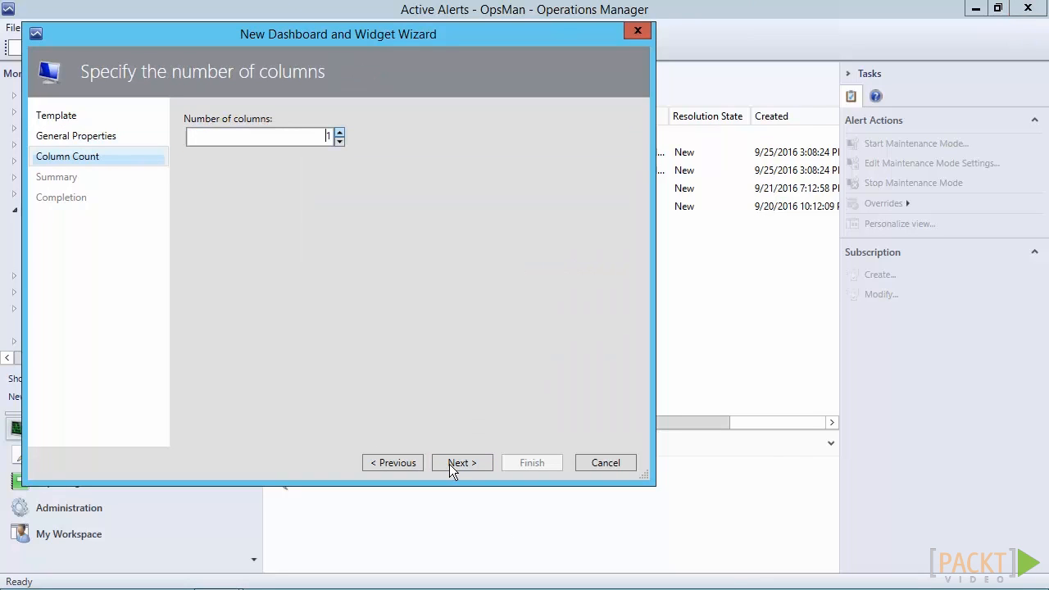
Set the dashboard layout to 2 columns, create the dashboard and close the wizard
text(2)
key(Up)
key(Up)
key(Down)
key(Down)
click(449, 464)
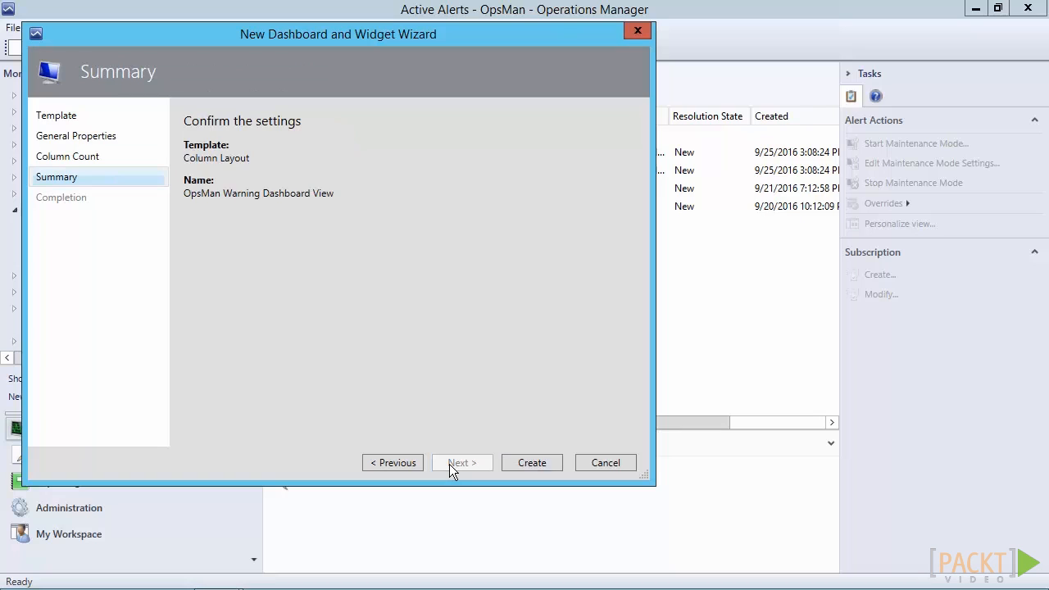
key(Return)
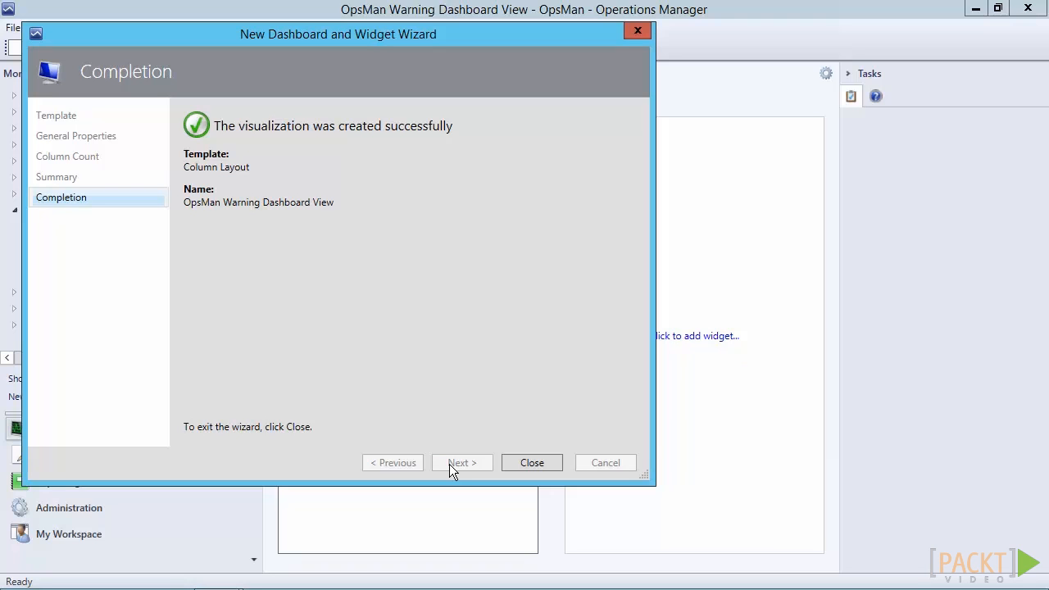
key(Return)
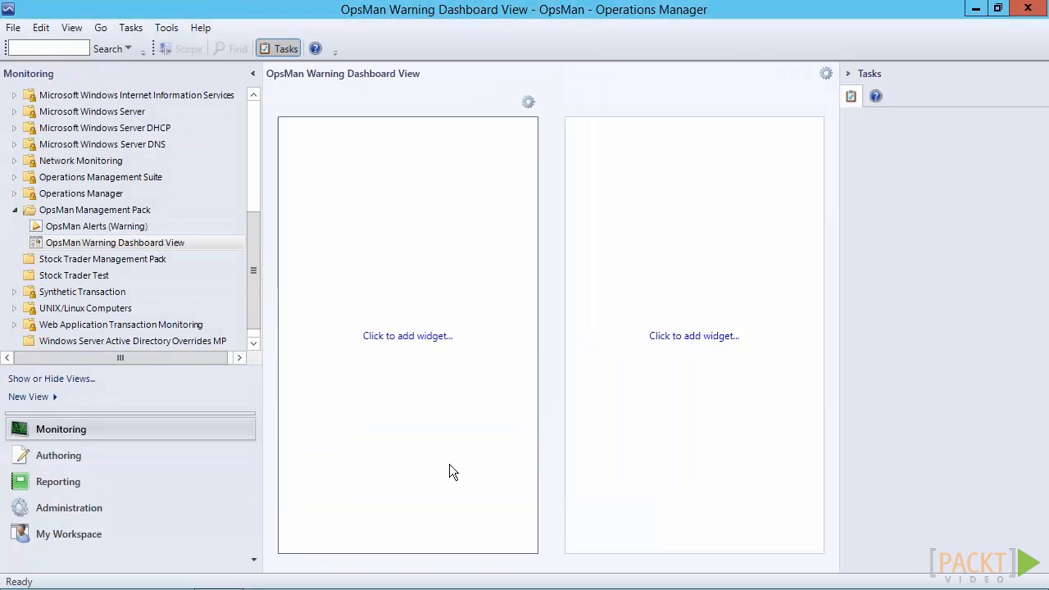
Start adding an Alert Widget named OpsMan Warnings to the dashboard's first column
click(449, 464)
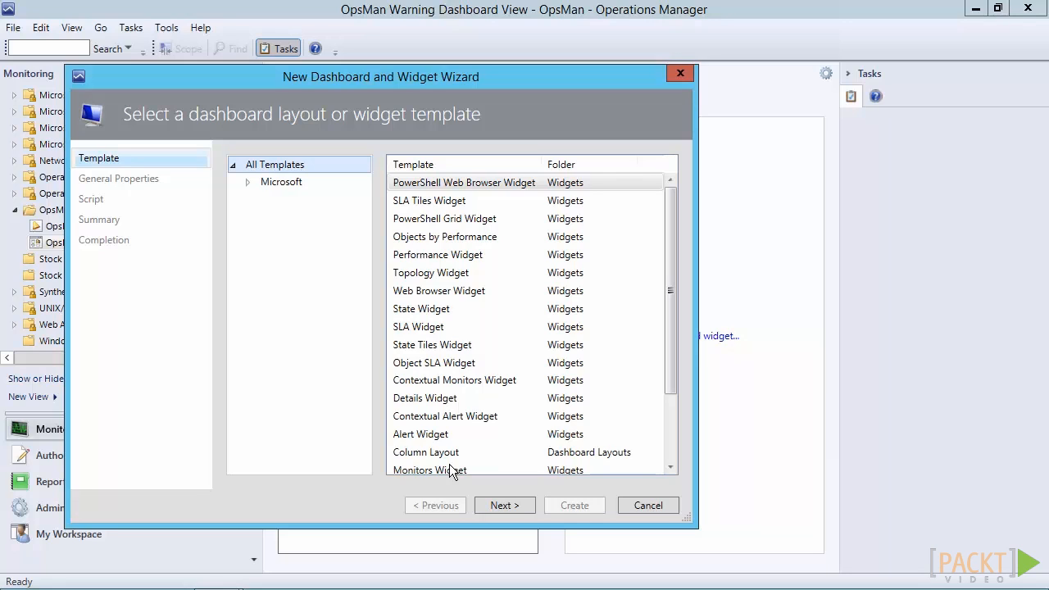
key(a)
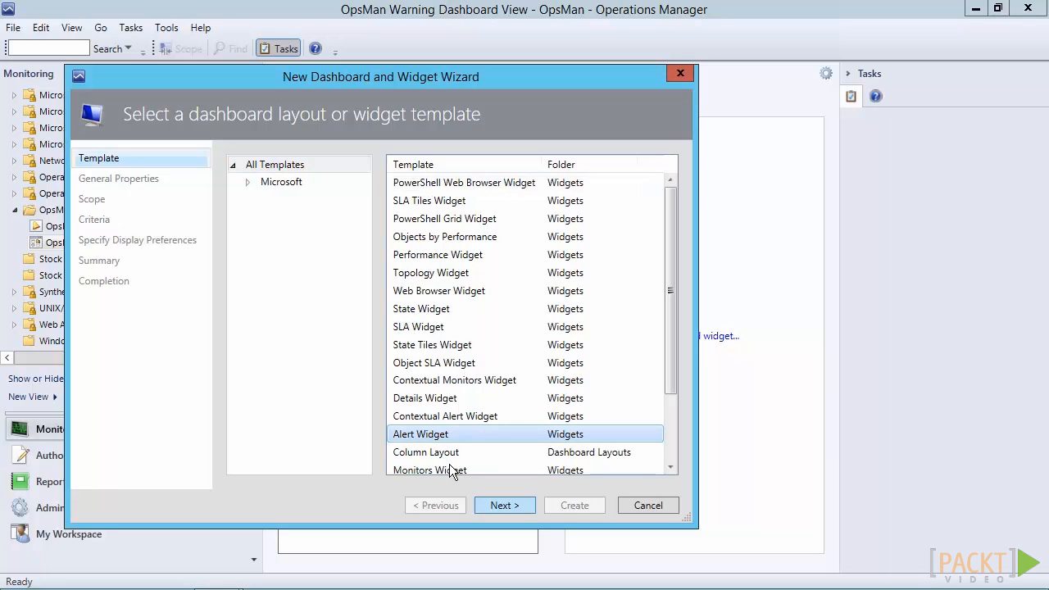
key(Return)
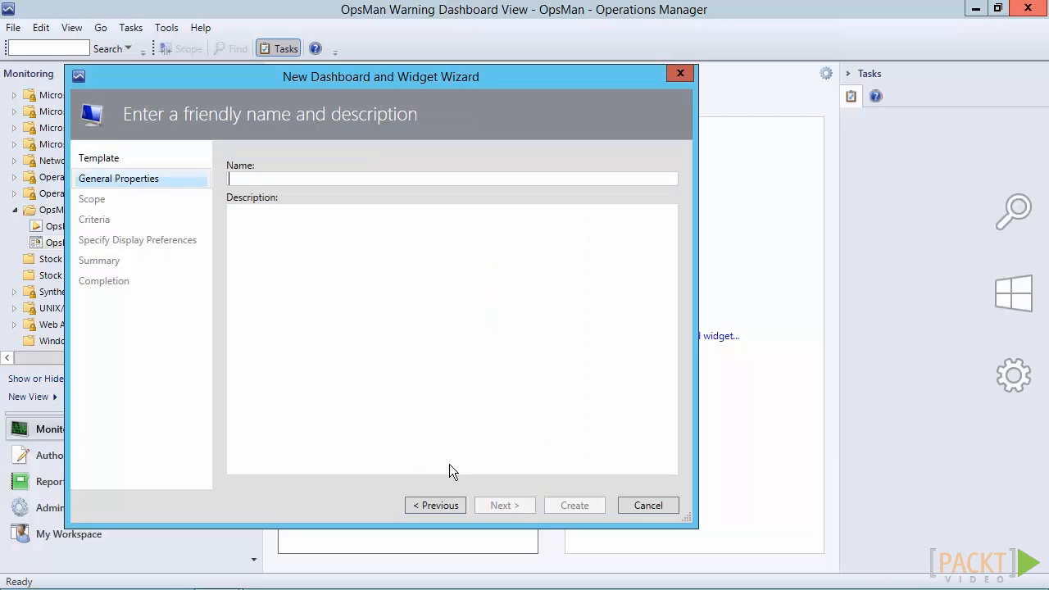
text(OpsMan Warnings)
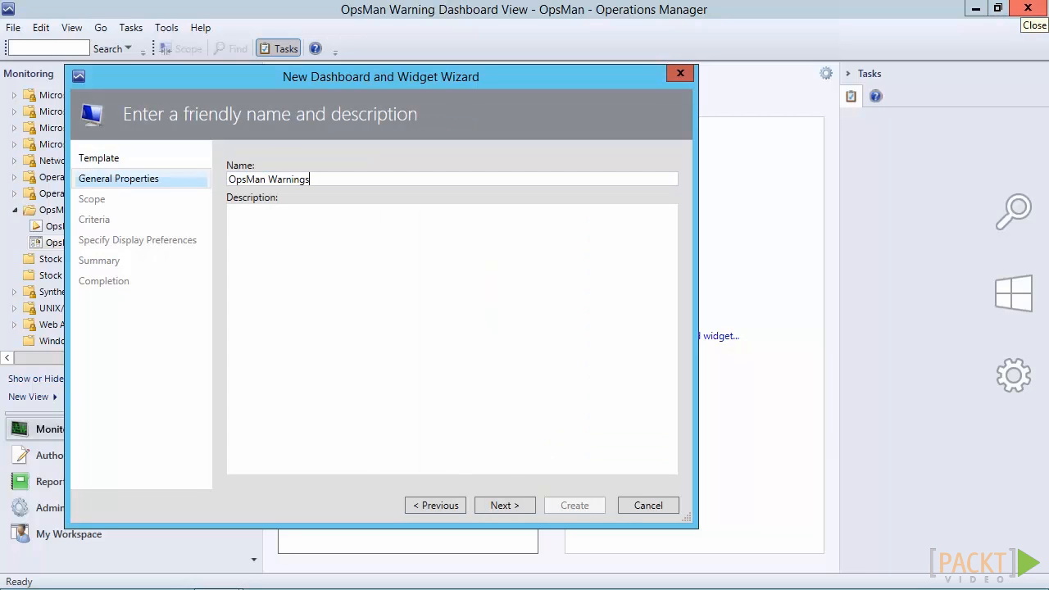
click(497, 505)
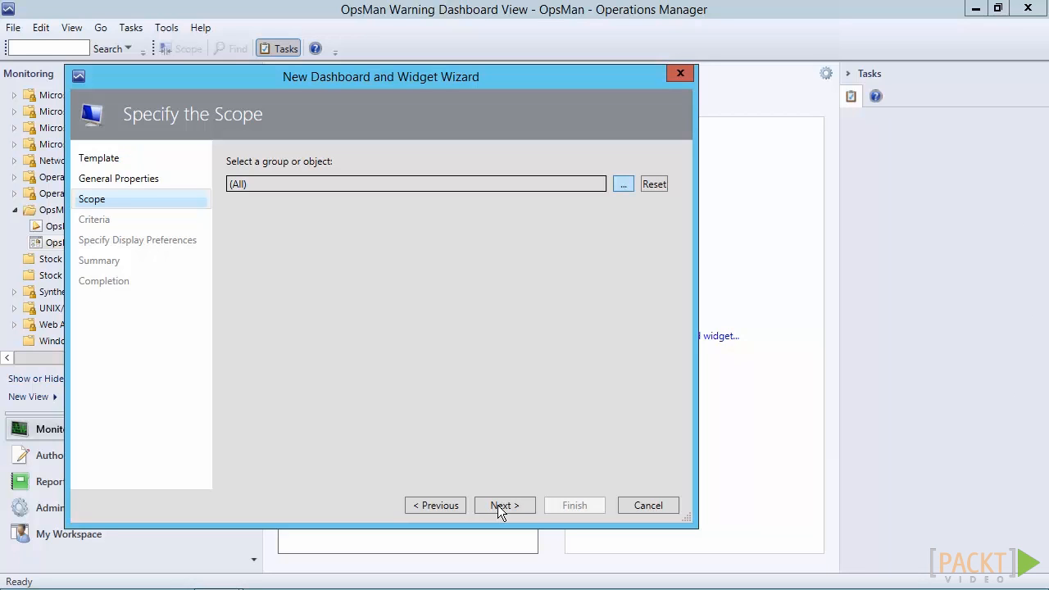
Keep the alert widget's scope at (All) and select the Warning severity as its criterion
key(space)
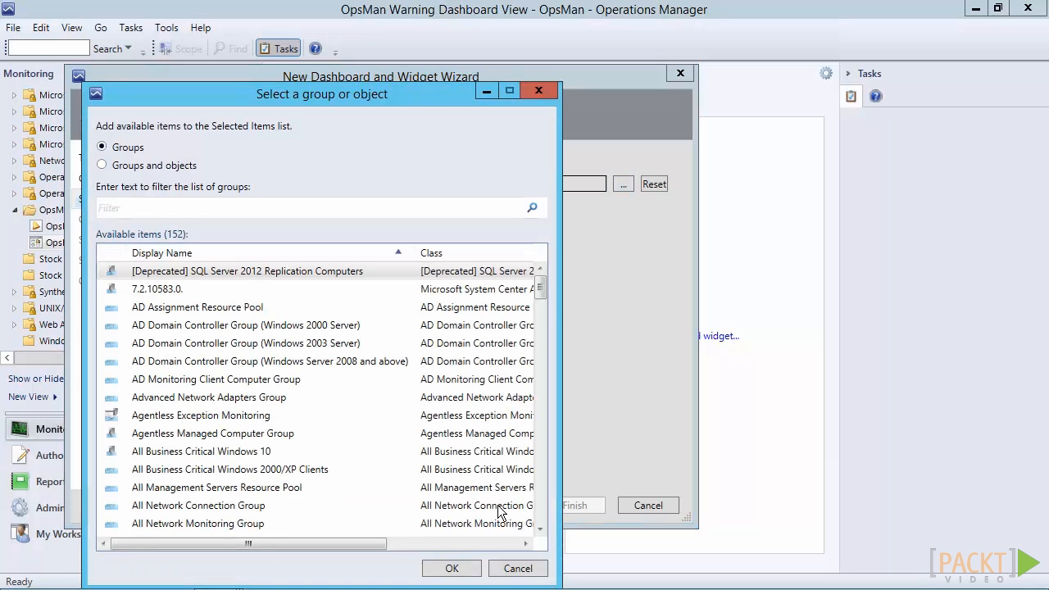
key(Escape)
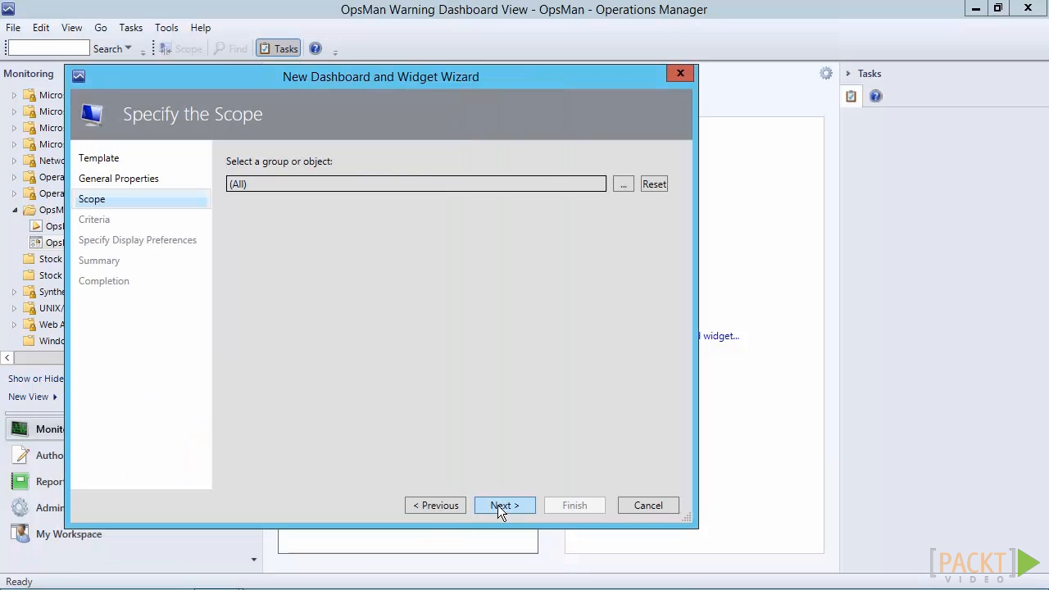
click(503, 505)
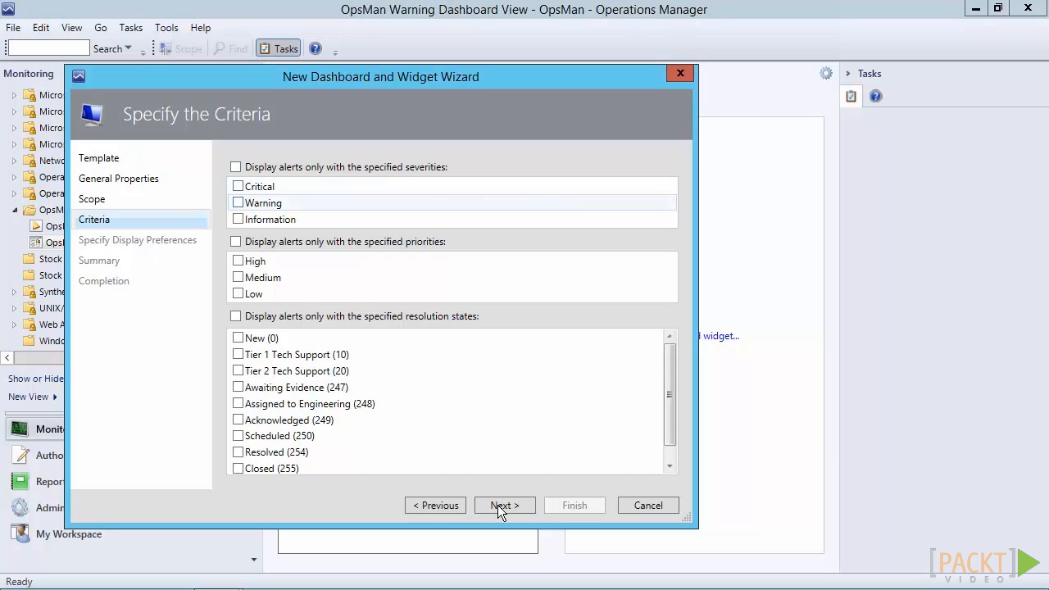
click(239, 202)
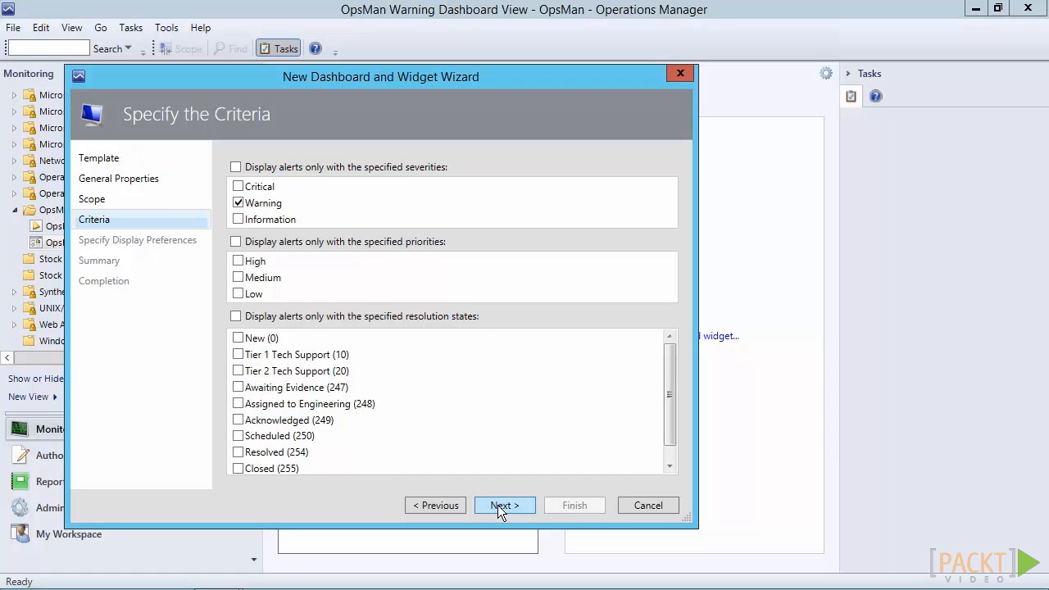
click(498, 505)
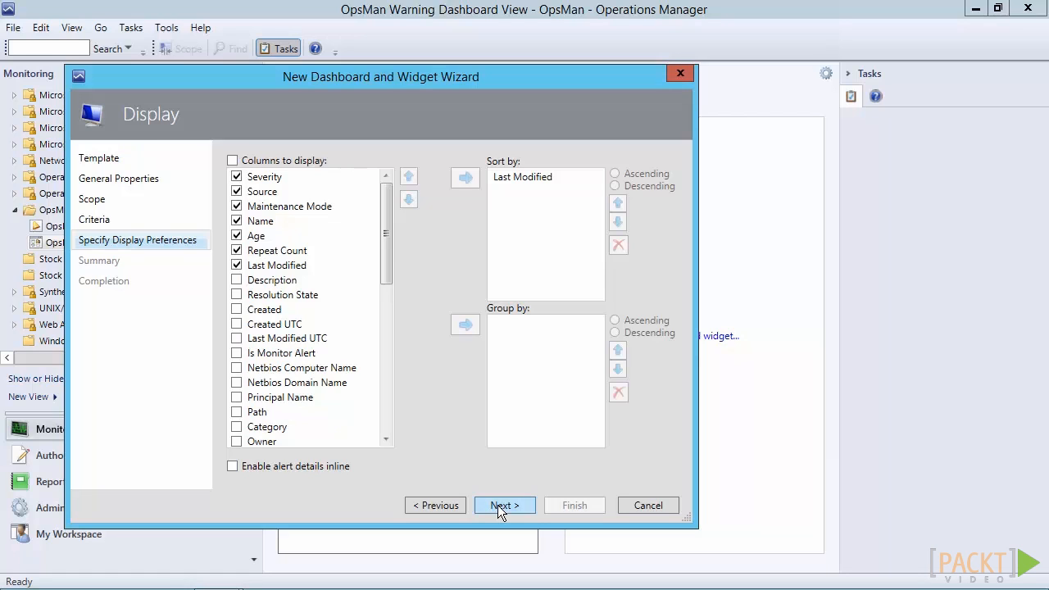
Accept the default display preferences, create the OpsMan Warnings widget and close the wizard
click(498, 505)
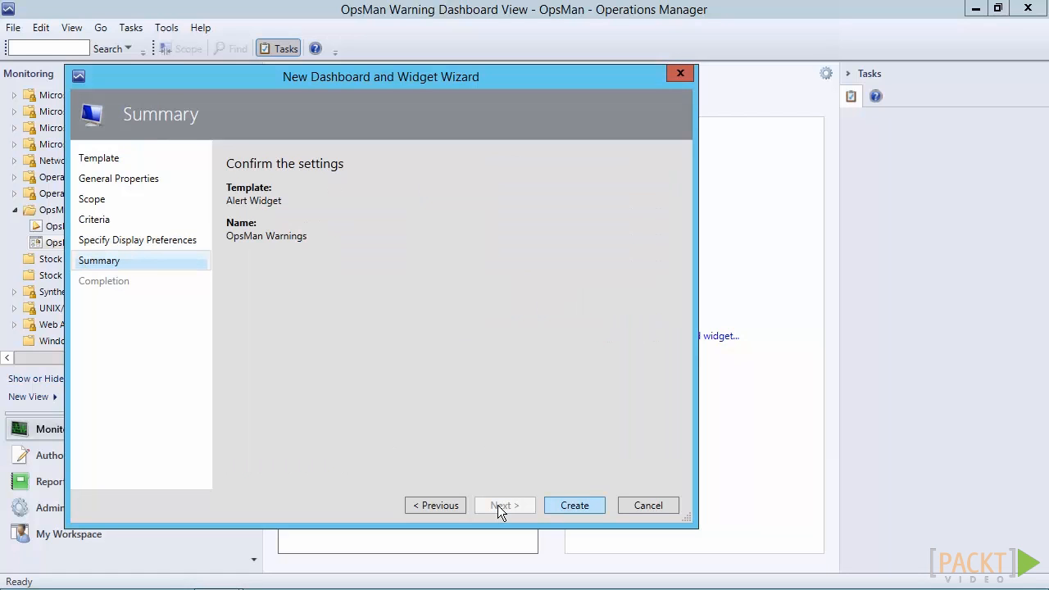
key(Return)
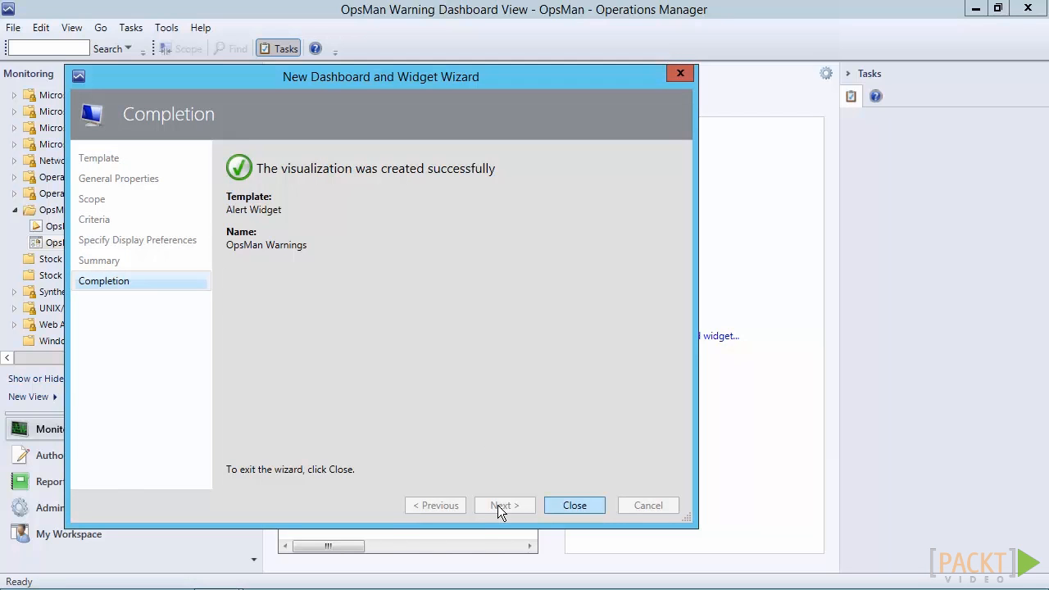
key(Return)
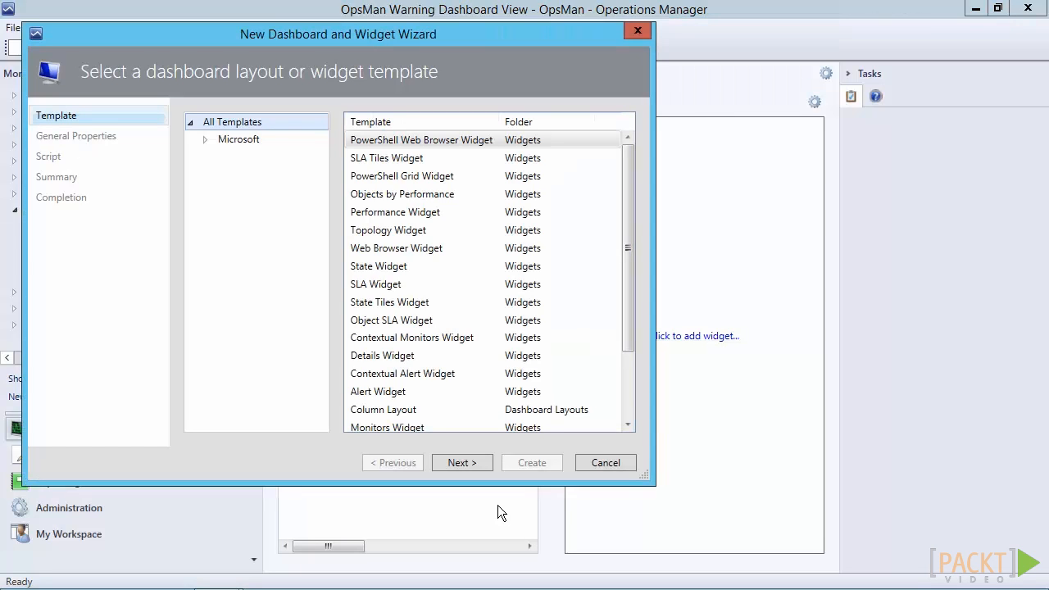
Create a Details Widget named Alert Details in the dashboard's second column and close the wizard
click(383, 355)
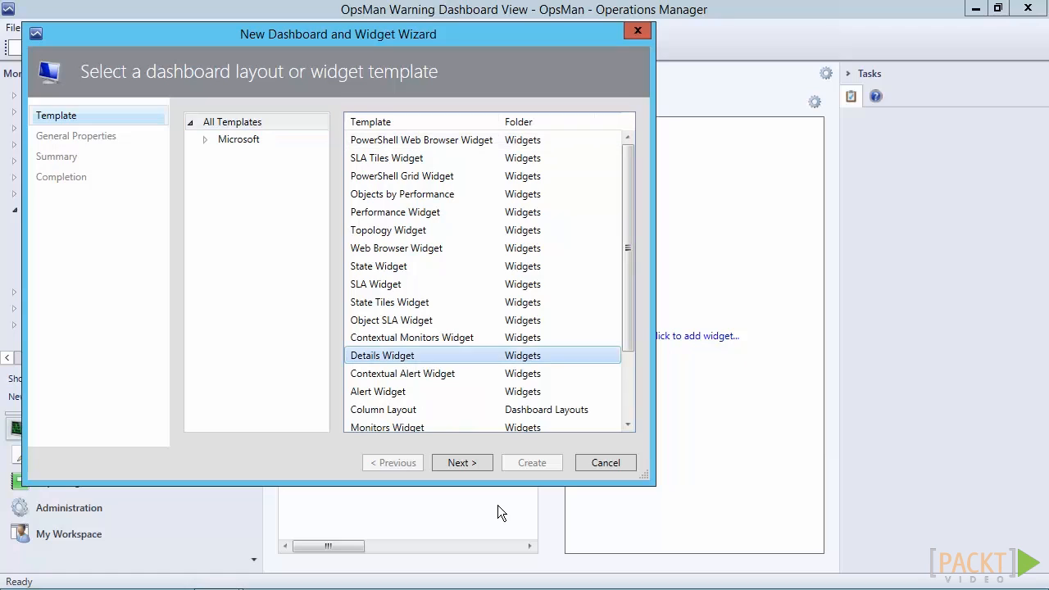
click(461, 463)
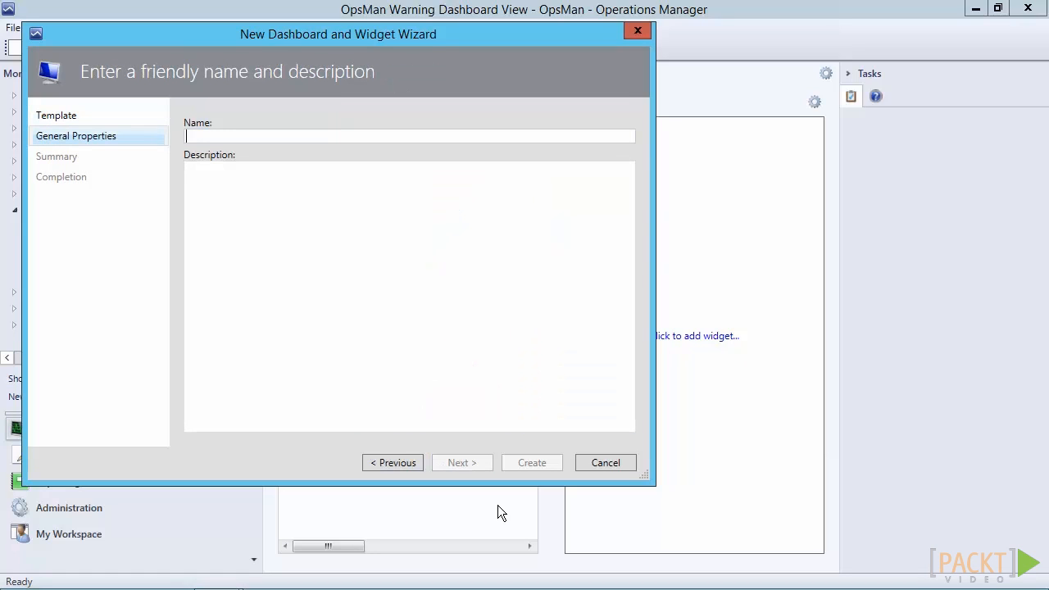
text(Alert Details)
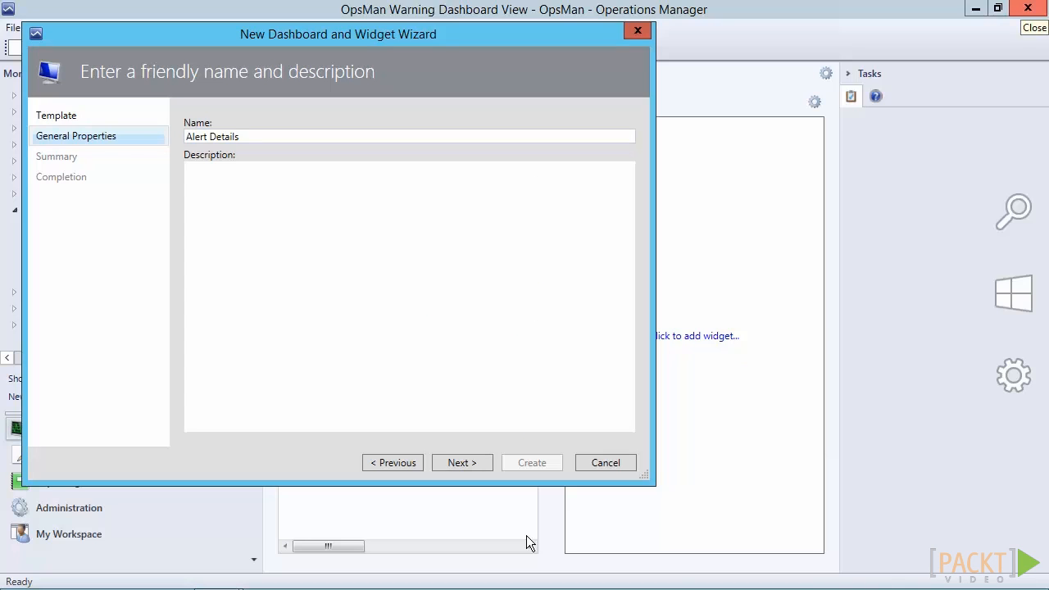
click(466, 462)
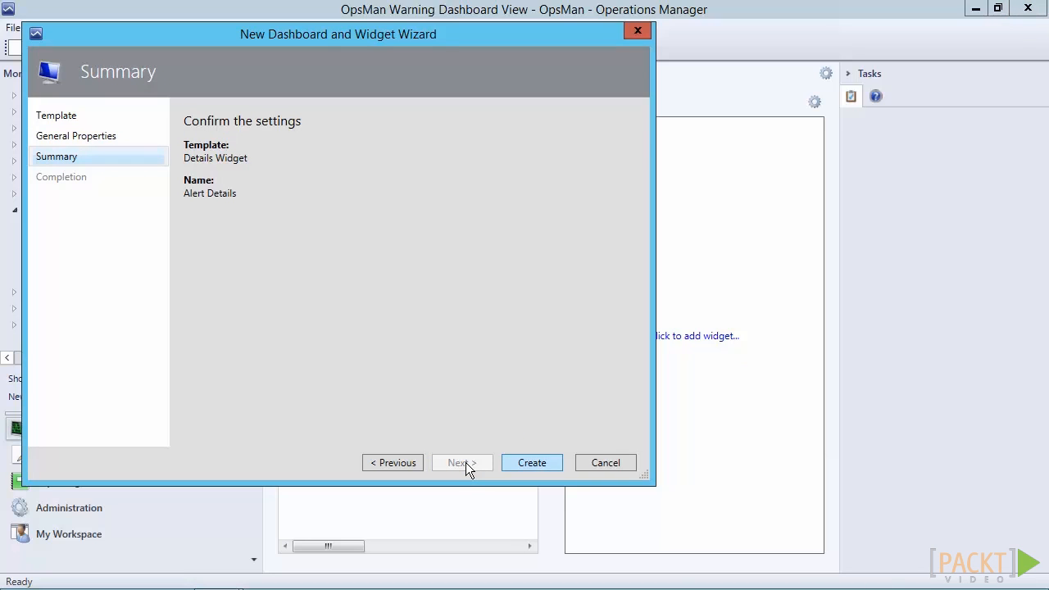
key(Return)
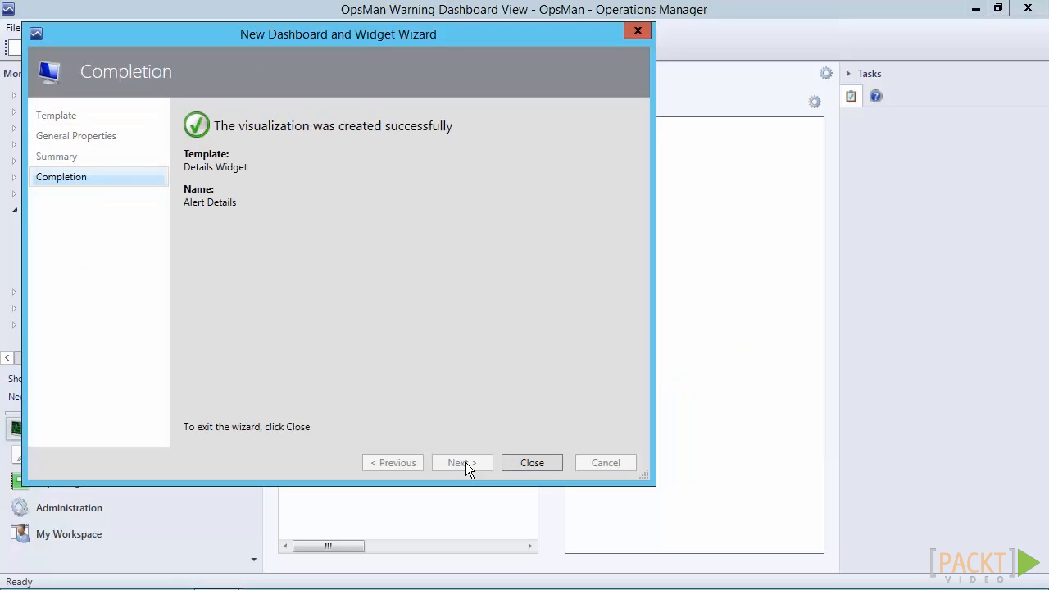
key(Return)
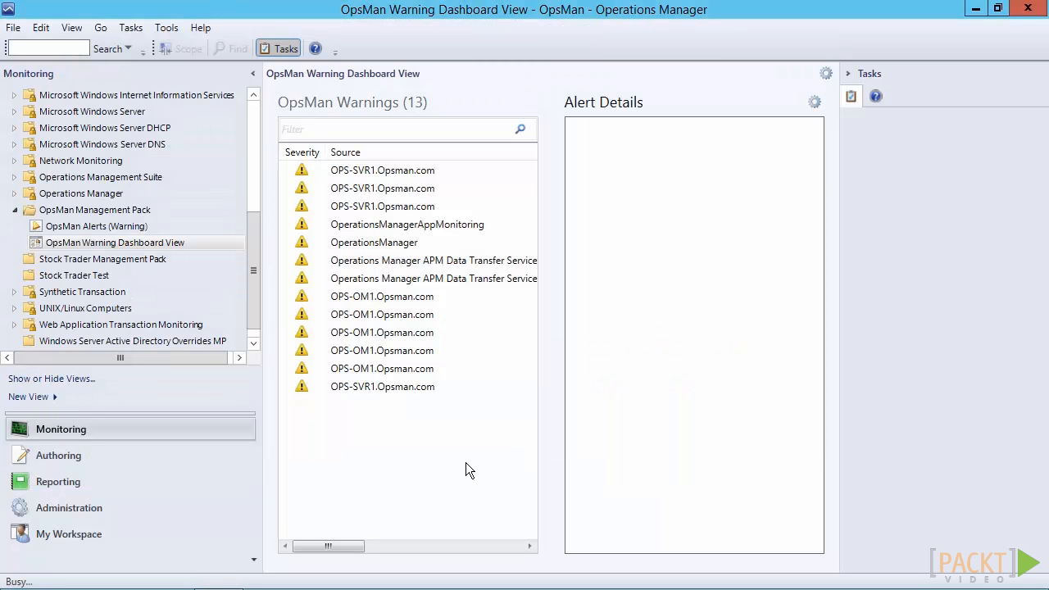